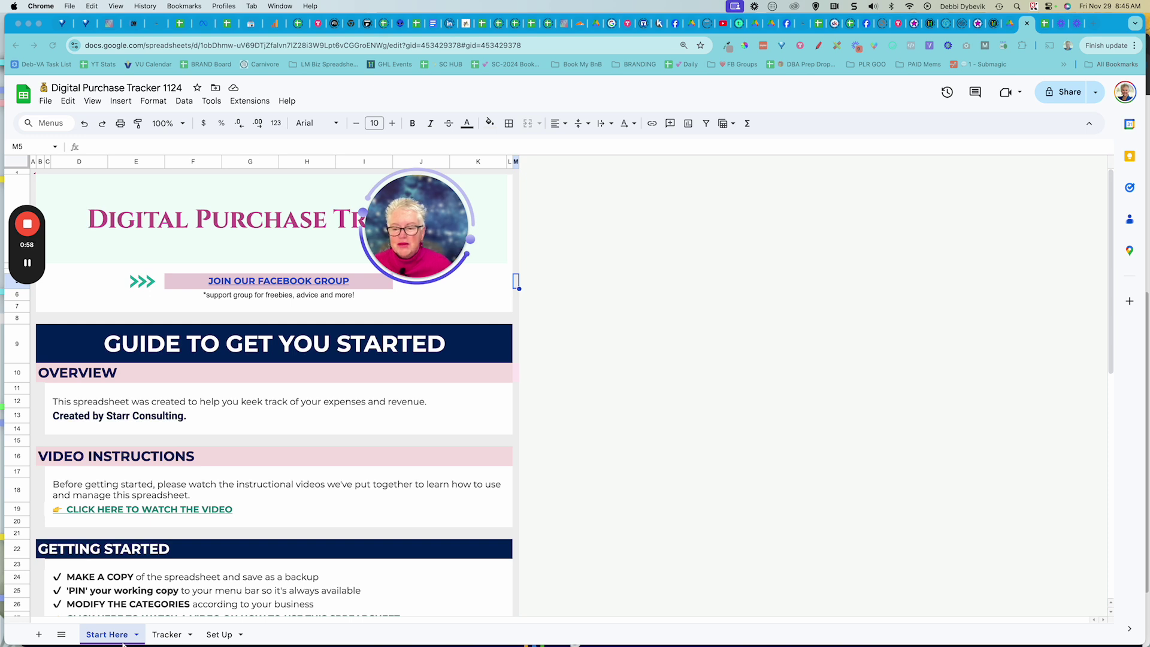
Show the Set Up sheet at 150% zoom and review its product categories, starting with Canva Template and Spreadsheets
{"action": "left_click", "coordinate": [221, 637]}
{"action": "left_click_drag", "start_coordinate": [434, 231], "coordinate": [547, 494]}
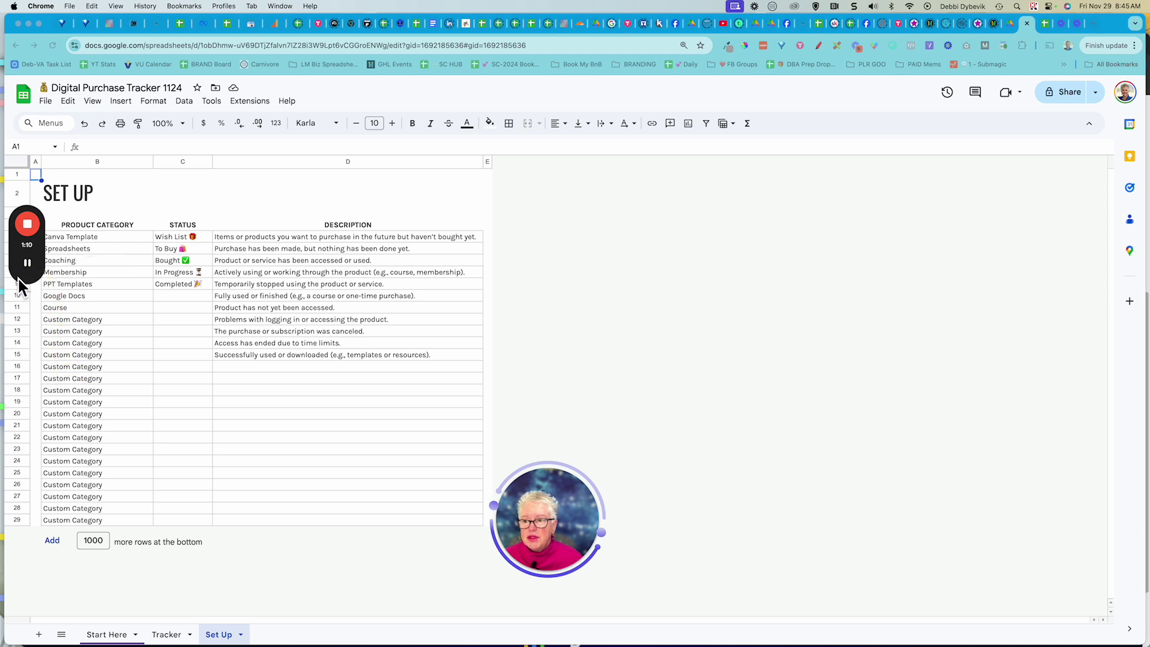
{"action": "left_click_drag", "start_coordinate": [30, 258], "coordinate": [764, 563]}
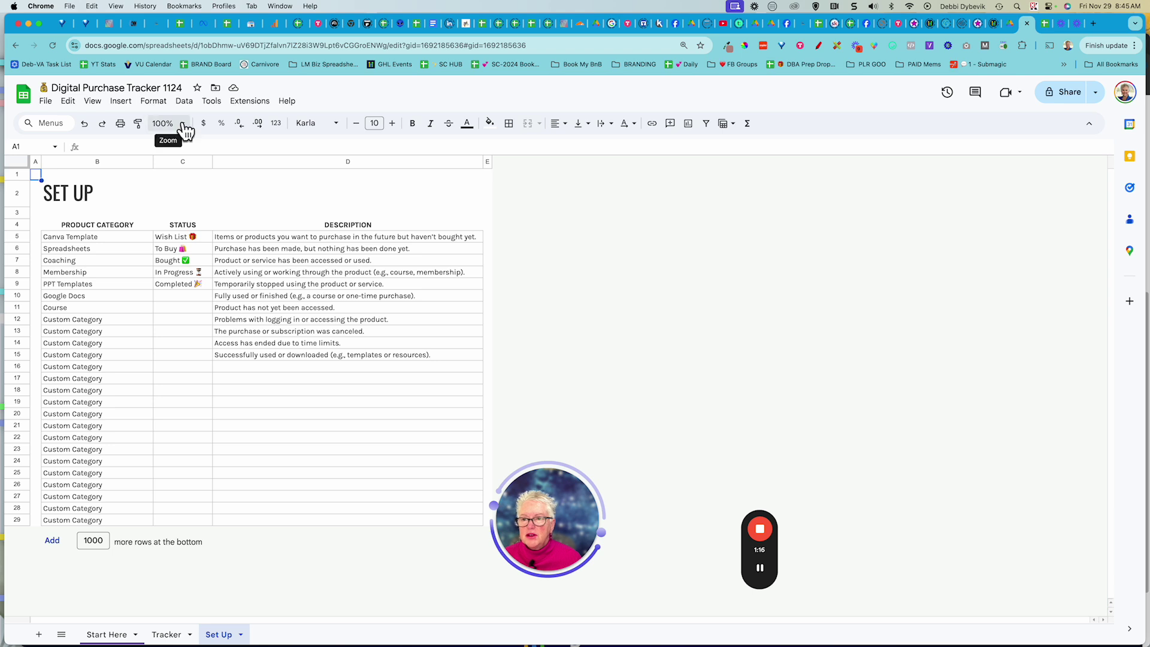
{"action": "left_click", "coordinate": [185, 130]}
{"action": "left_click", "coordinate": [166, 234]}
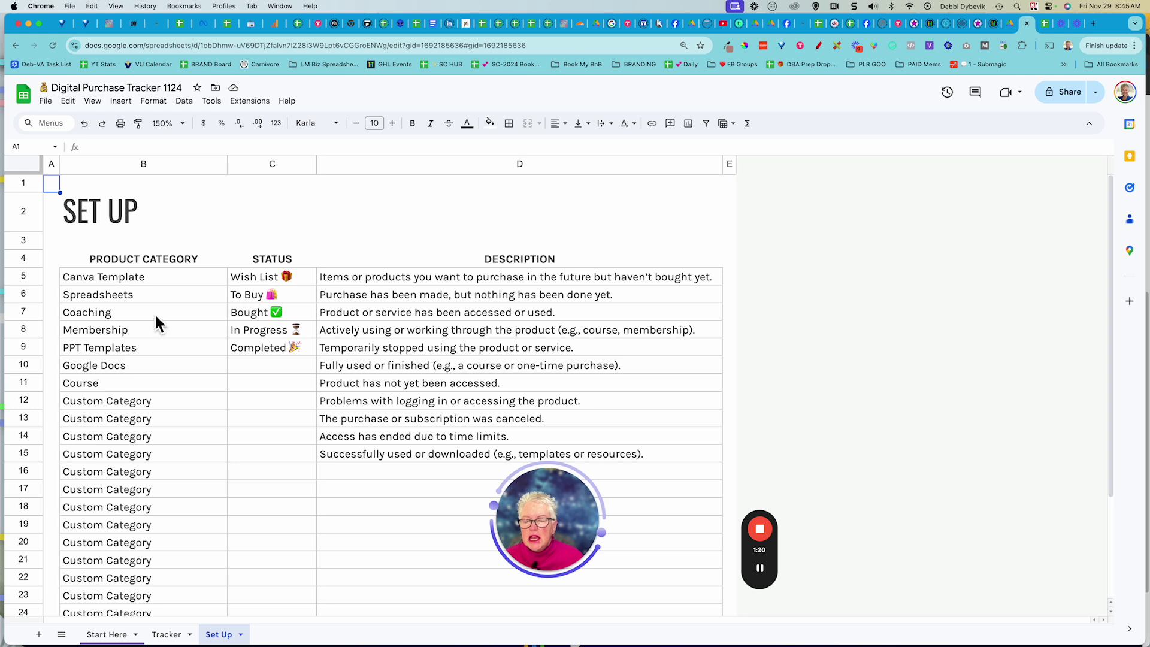
{"action": "left_click", "coordinate": [174, 275]}
{"action": "left_click", "coordinate": [162, 299]}
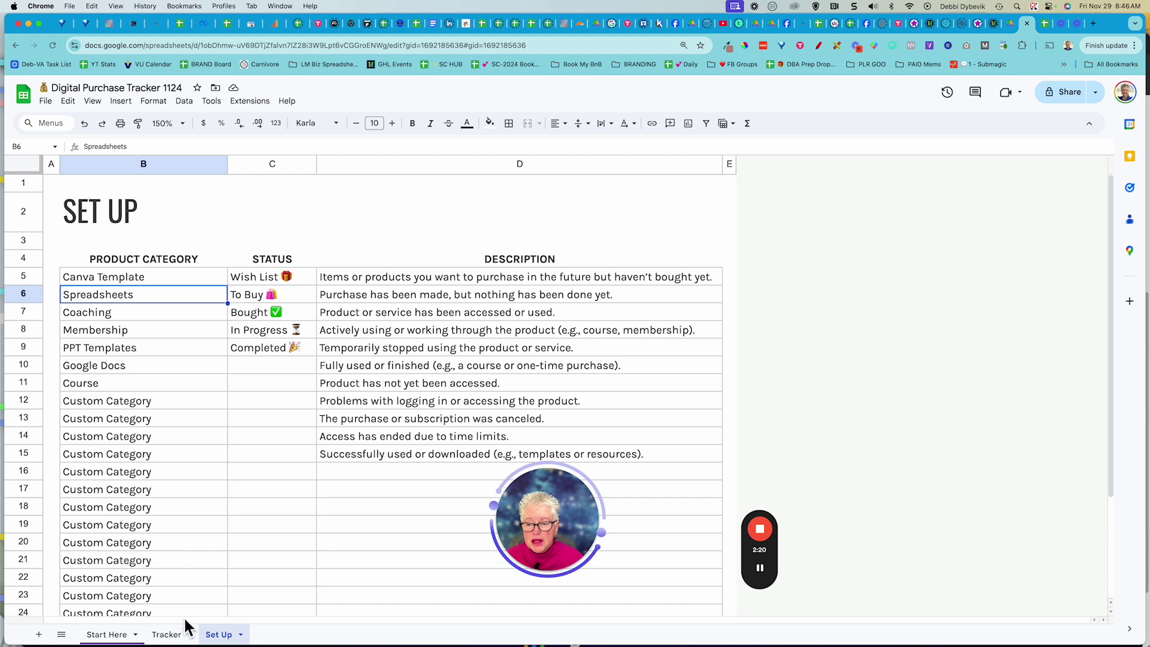
Switch to the Tracker sheet and set its zoom to 90%
{"action": "left_click", "coordinate": [170, 636]}
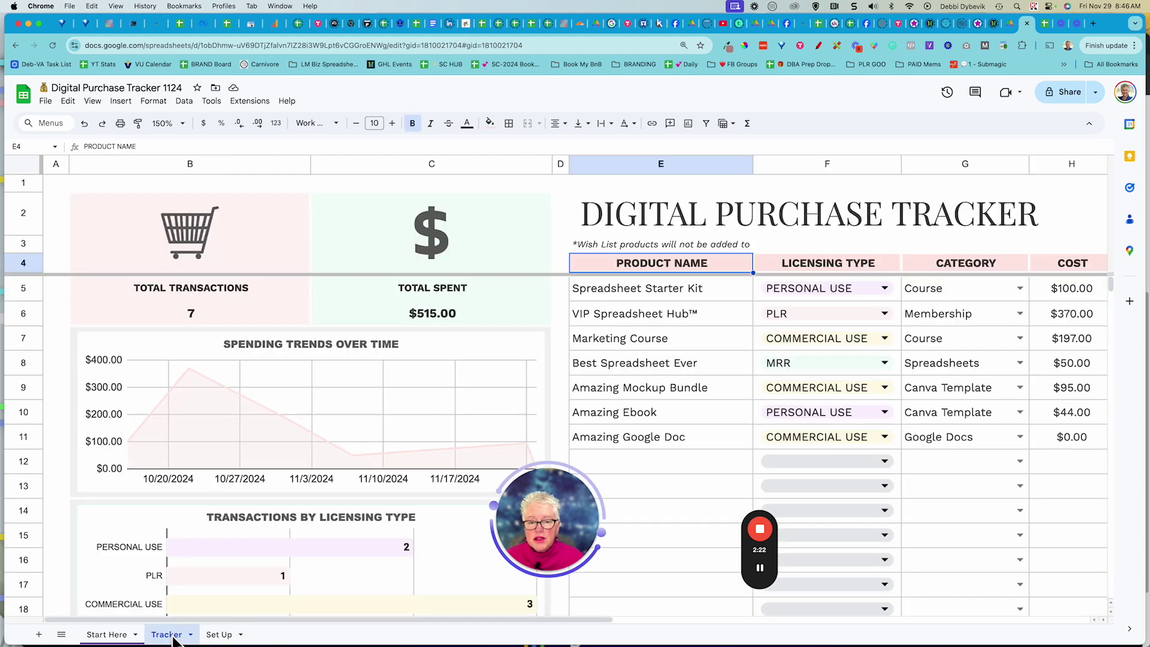
{"action": "left_click", "coordinate": [182, 124]}
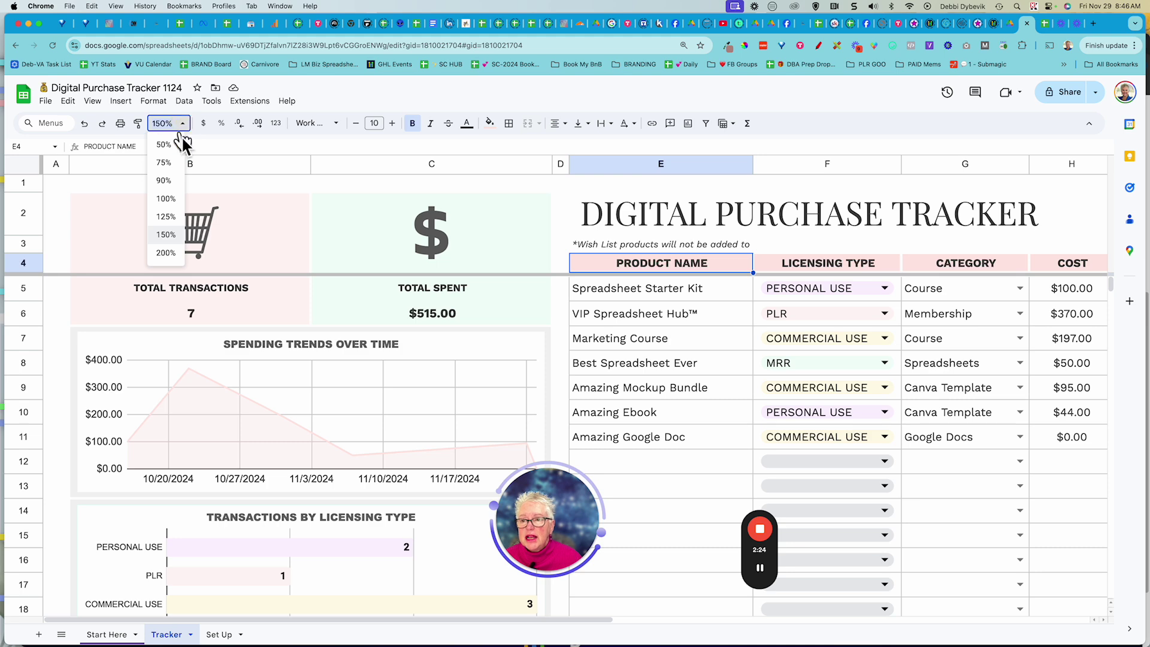
{"action": "left_click", "coordinate": [165, 181]}
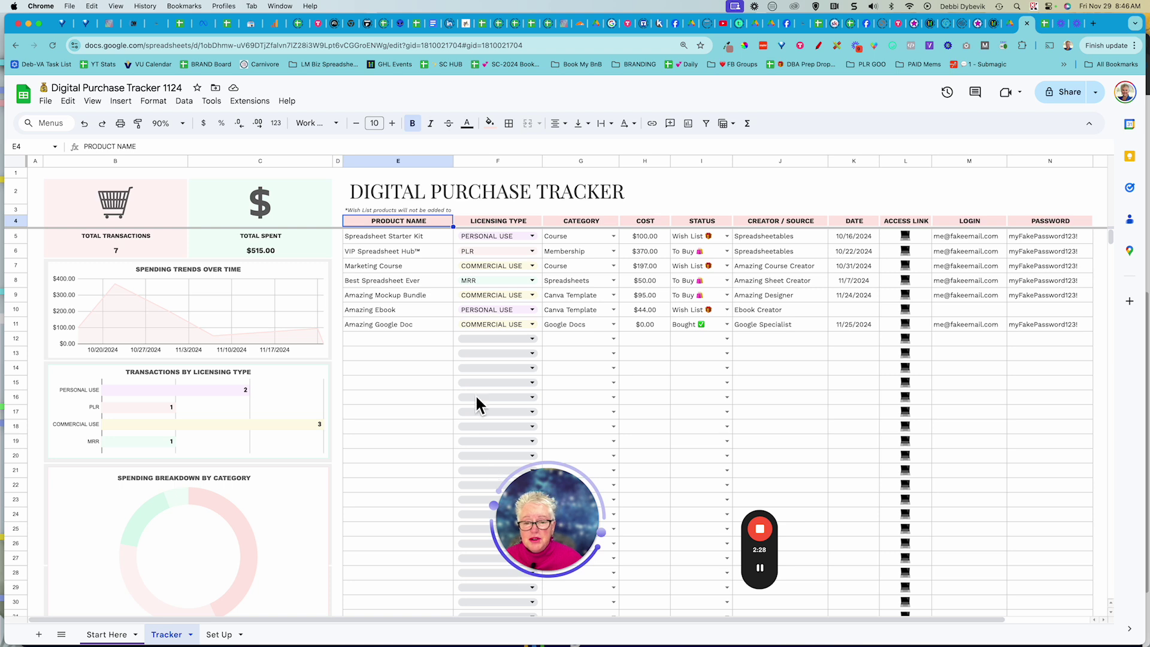
View the licensing type options for the Spreadsheet Starter Kit row without changing the selection
{"action": "left_click", "coordinate": [418, 238]}
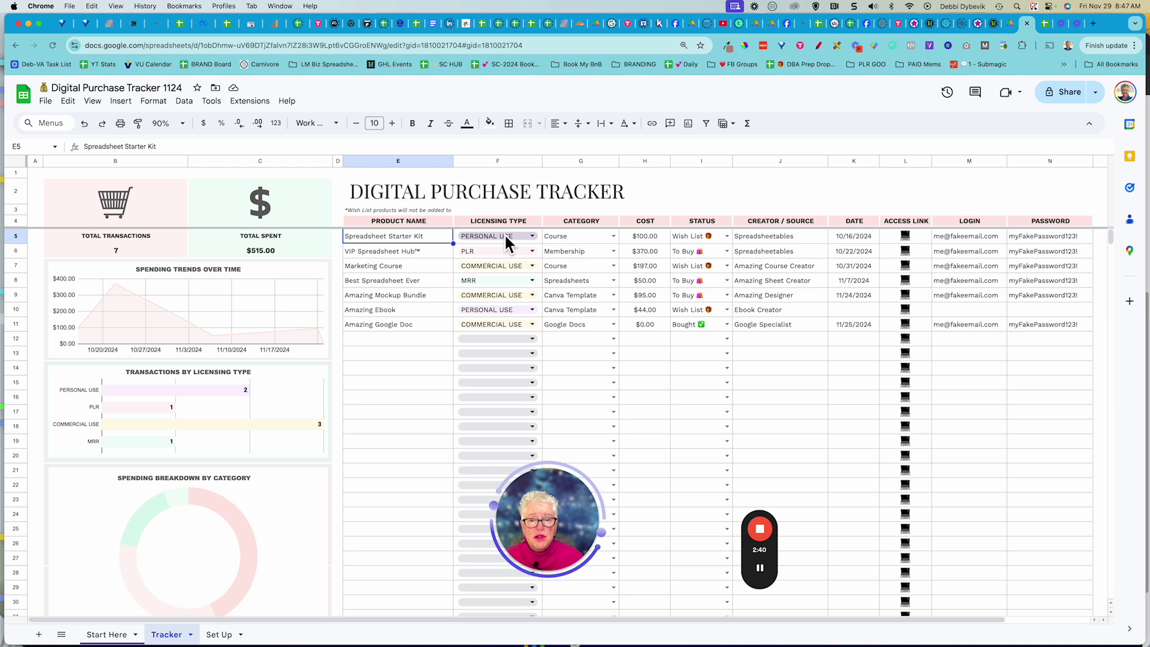
{"action": "left_click", "coordinate": [532, 235]}
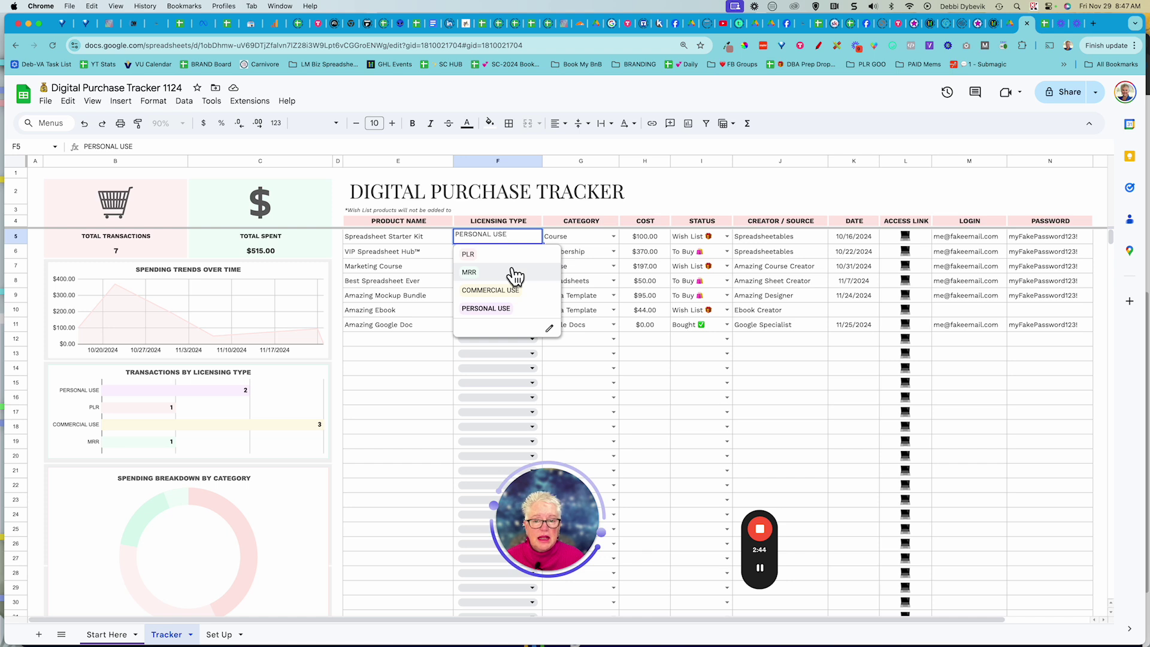
{"action": "left_click", "coordinate": [424, 372]}
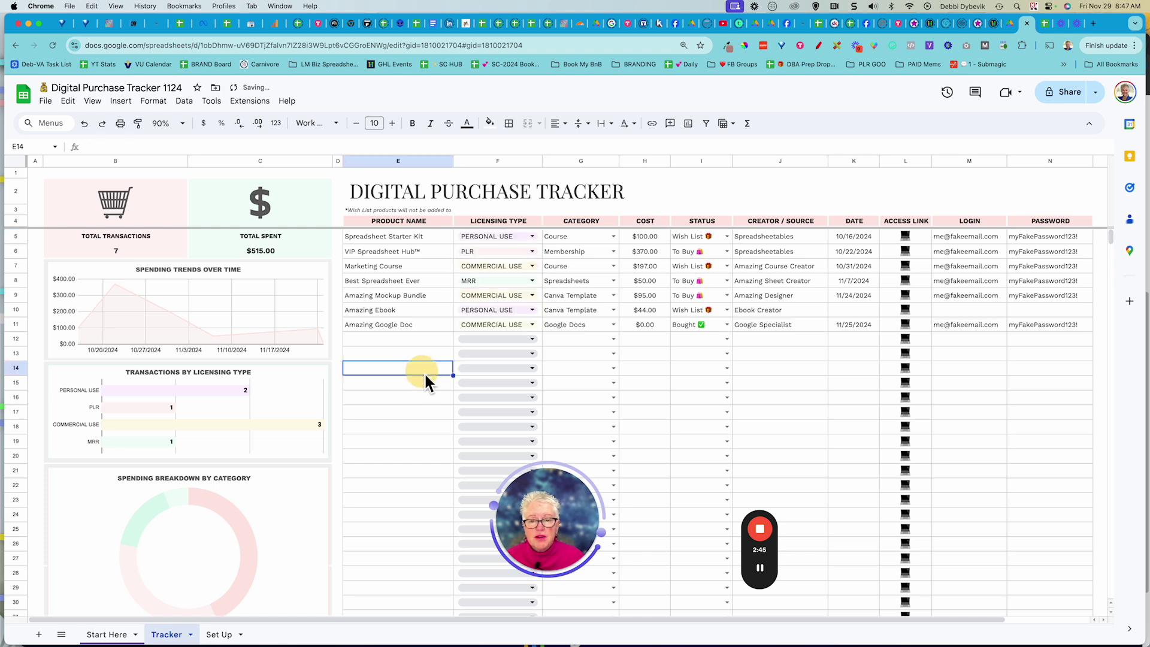
View the category options for the Spreadsheet Starter Kit, compare them with the Set Up sheet's list, and return to the Tracker sheet
{"action": "left_click", "coordinate": [591, 236]}
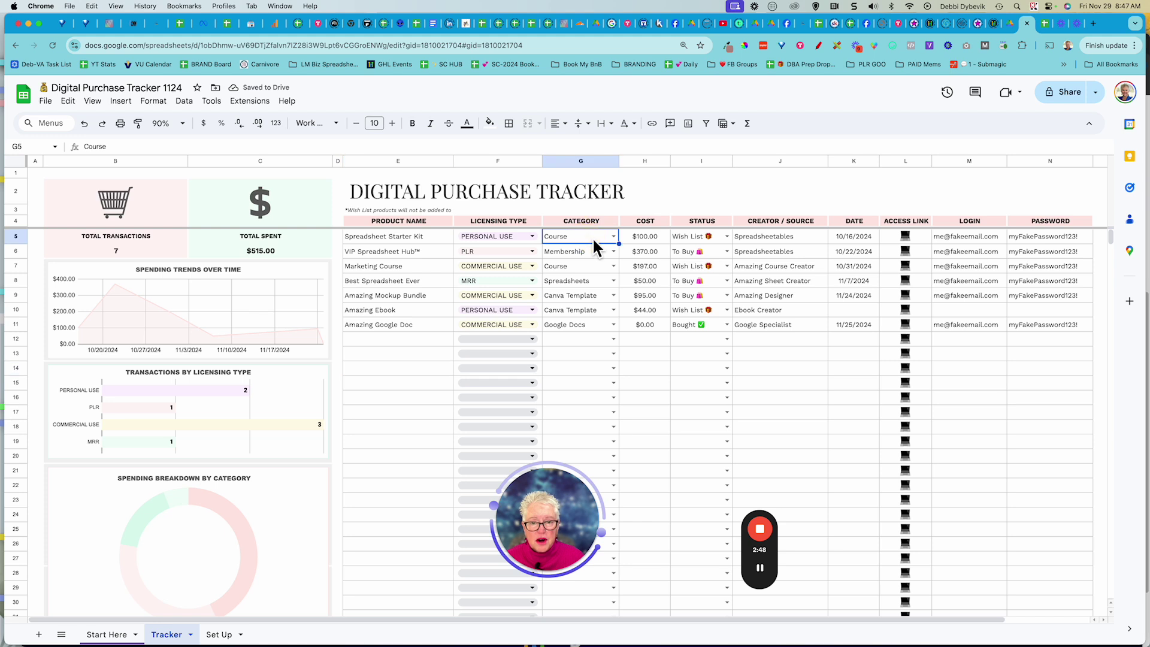
{"action": "left_click", "coordinate": [613, 237]}
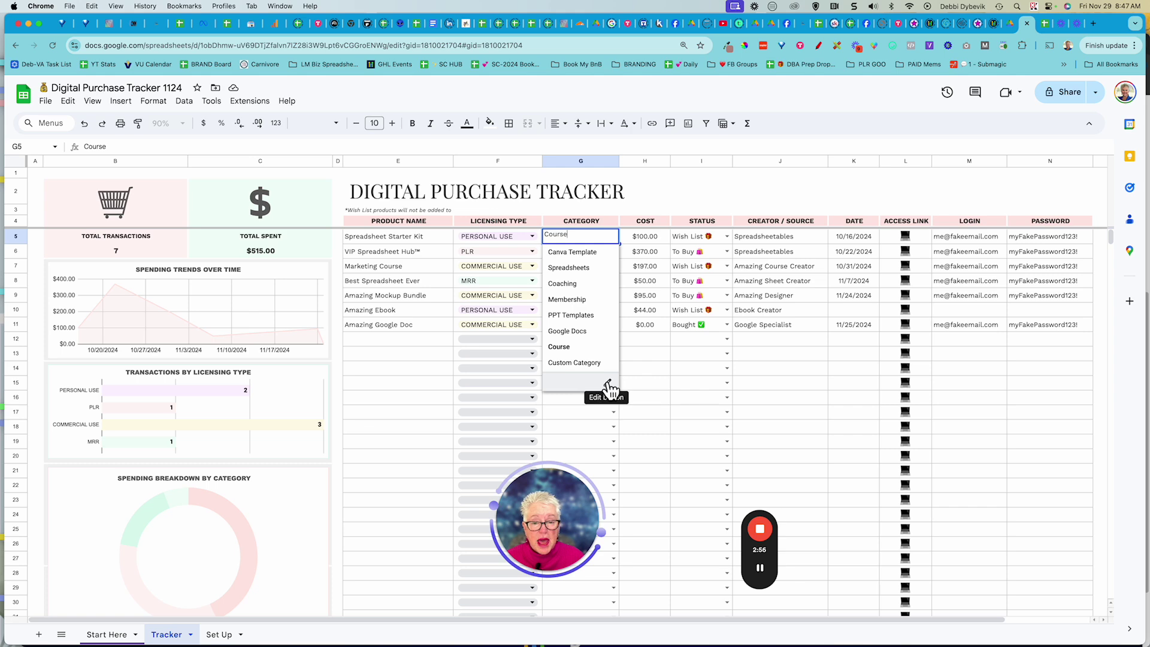
{"action": "left_click", "coordinate": [219, 636]}
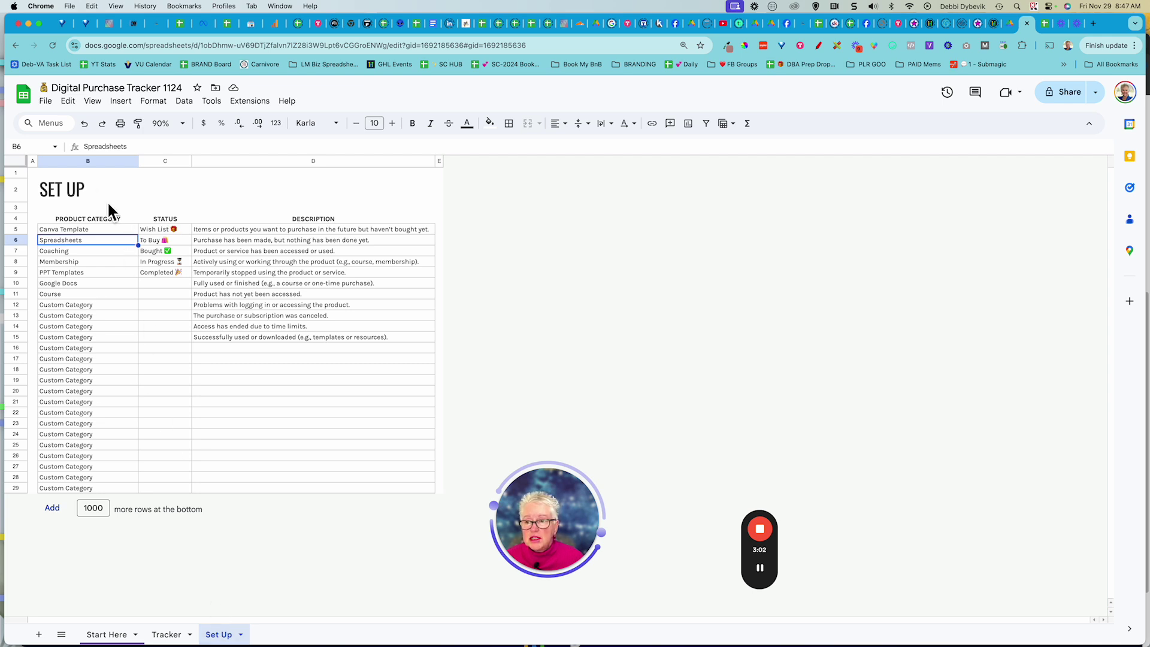
{"action": "left_click", "coordinate": [168, 635]}
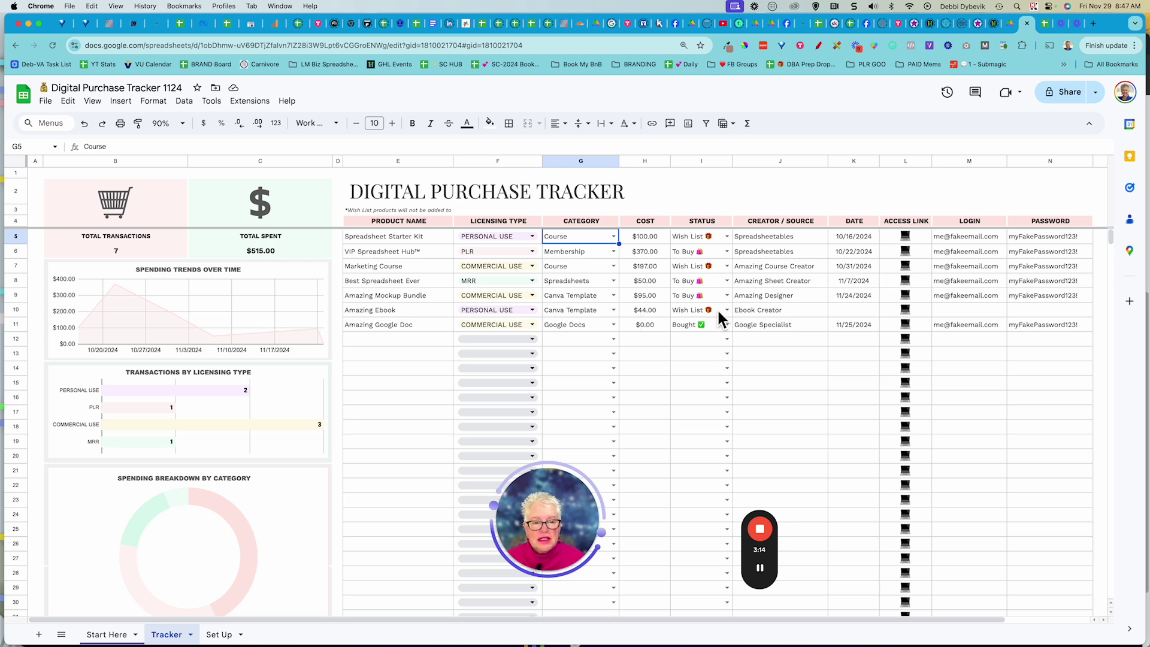
Set the status in row 12 of the tracker to To Buy and select that row's creator/source cell
{"action": "left_click", "coordinate": [727, 339]}
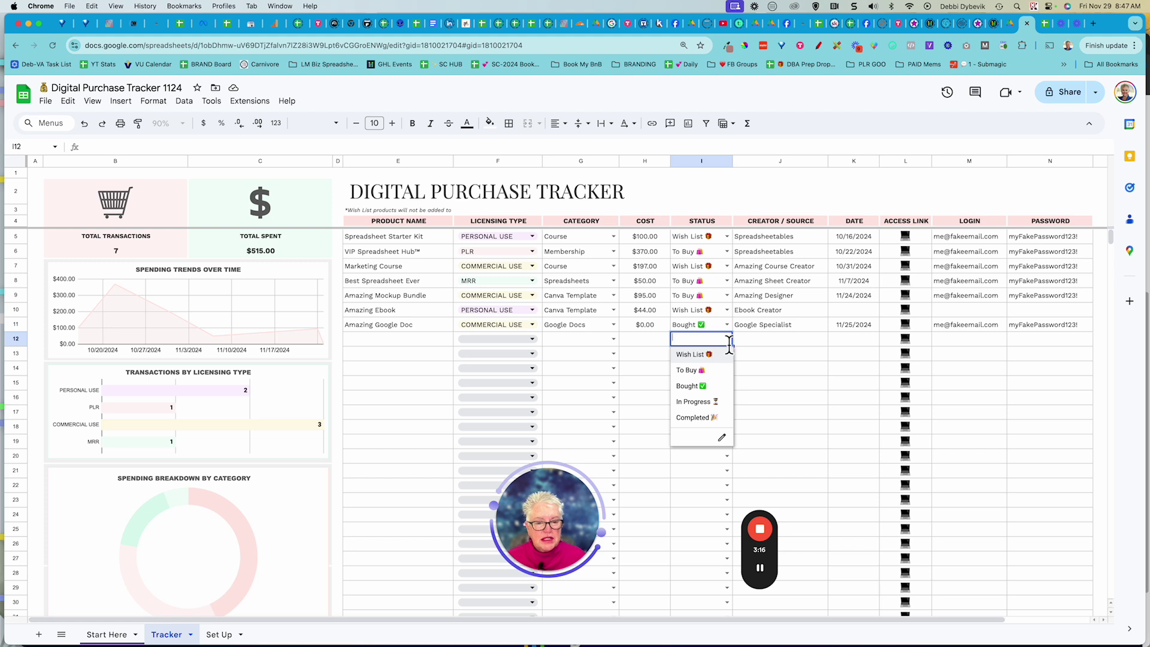
{"action": "left_click", "coordinate": [694, 372]}
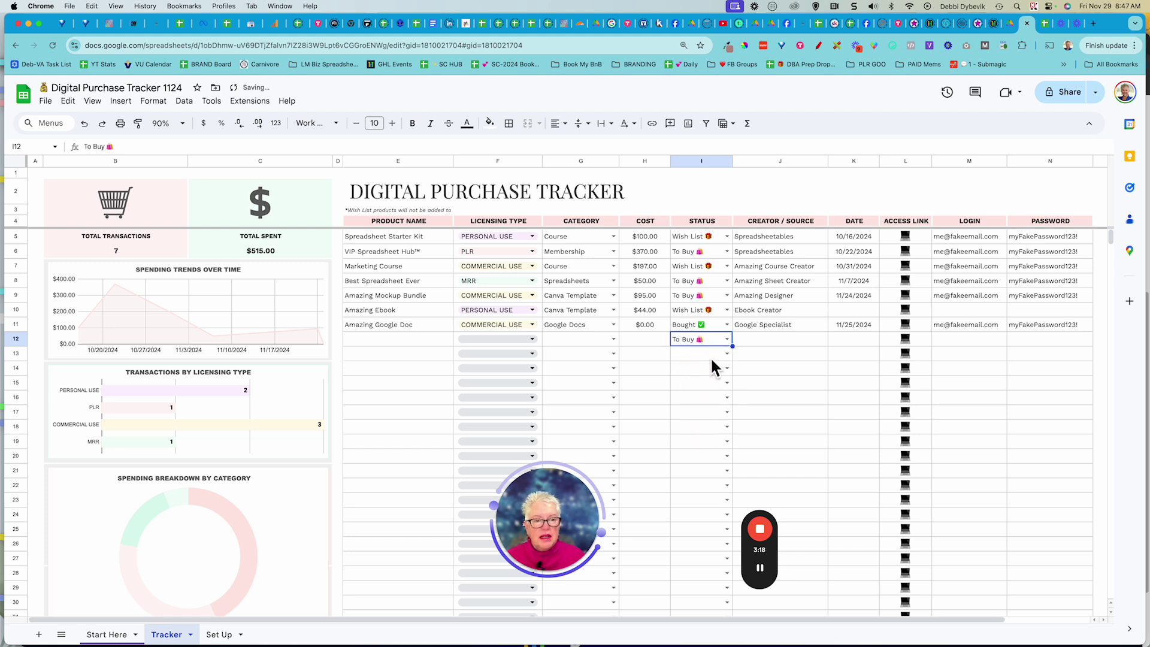
{"action": "left_click", "coordinate": [771, 335]}
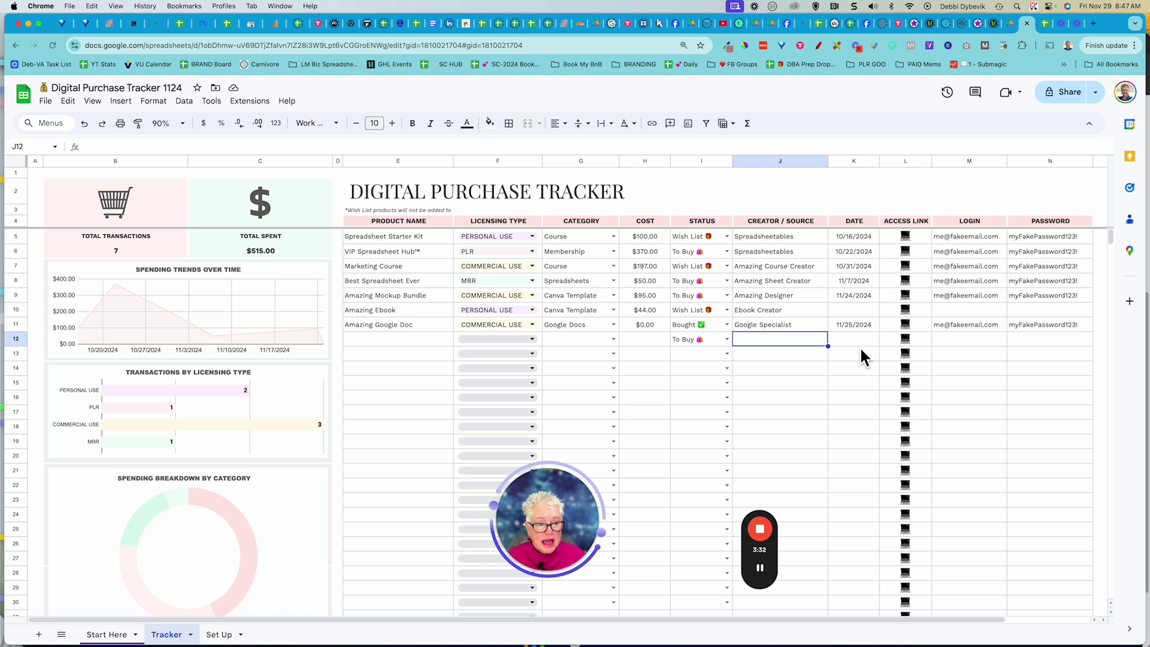
View the link options for the laptop icon in row 12's access link column, and close them without adding a link
{"action": "left_click_drag", "start_coordinate": [582, 619], "coordinate": [705, 623]}
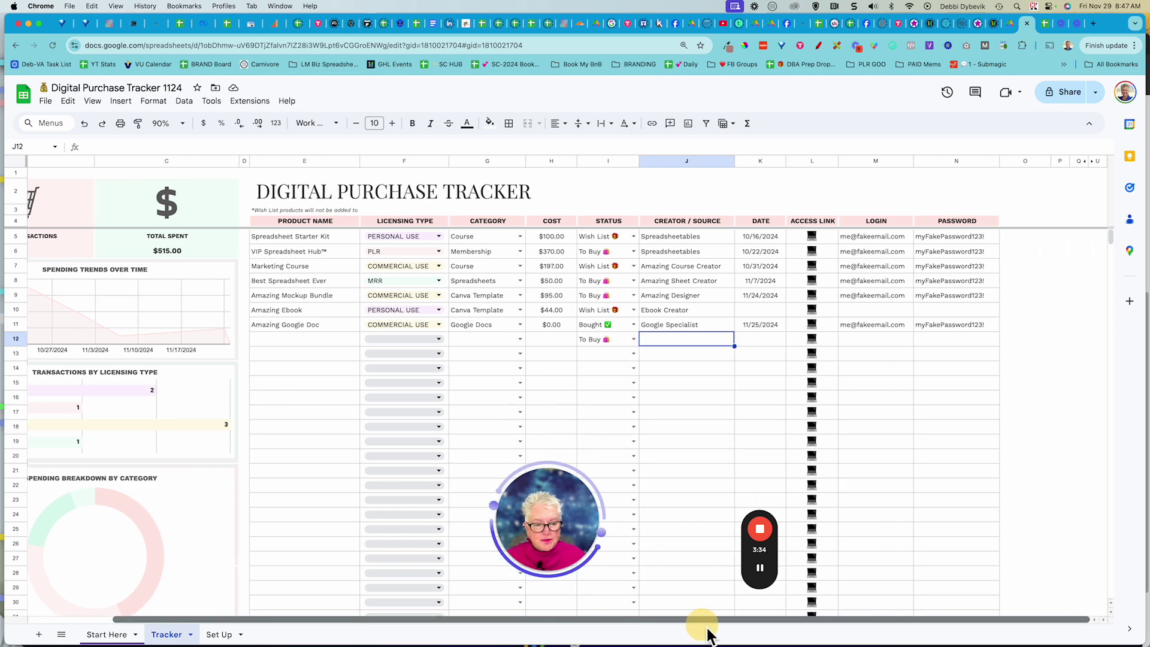
{"action": "left_click", "coordinate": [815, 342]}
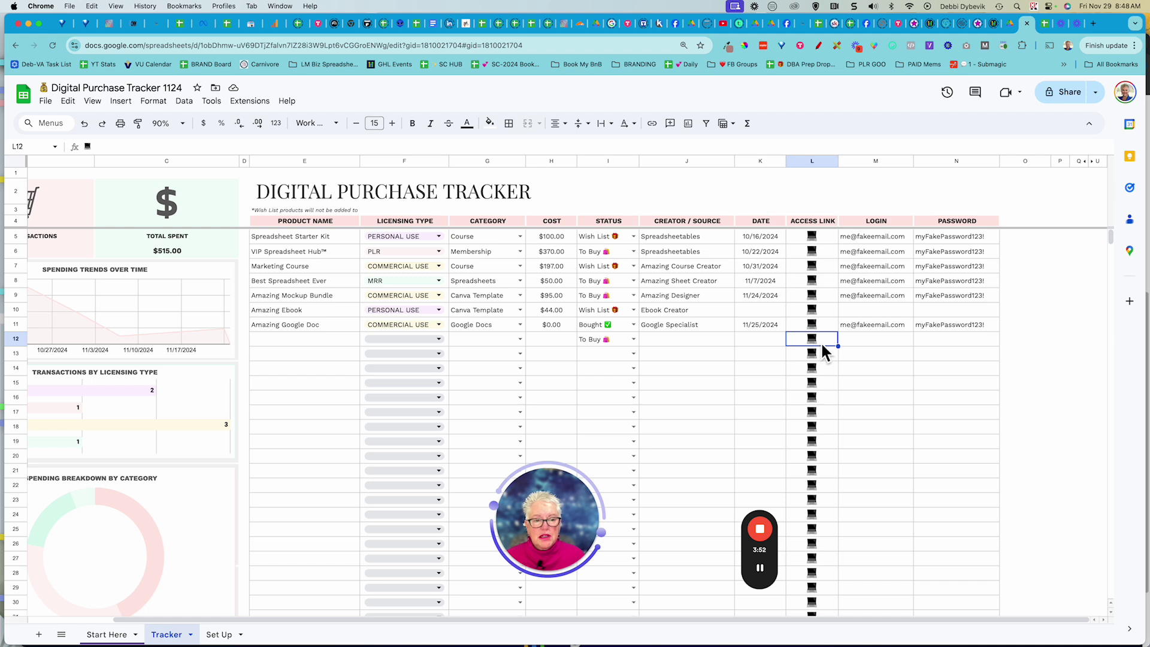
{"action": "left_click", "coordinate": [649, 126]}
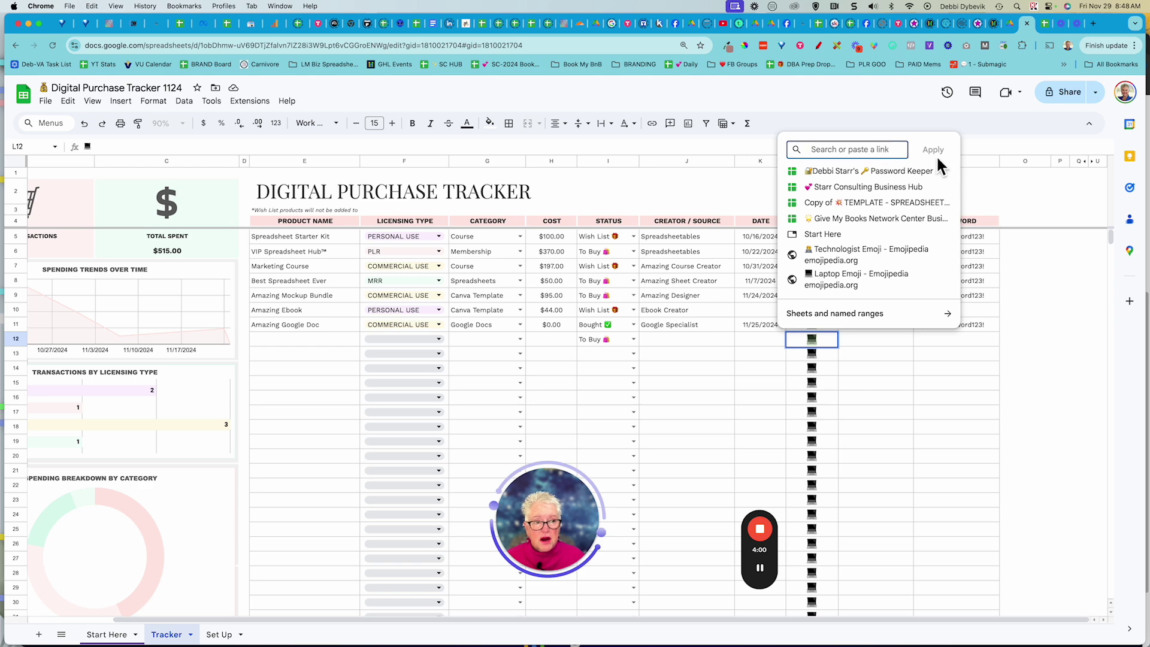
{"action": "left_click", "coordinate": [728, 441]}
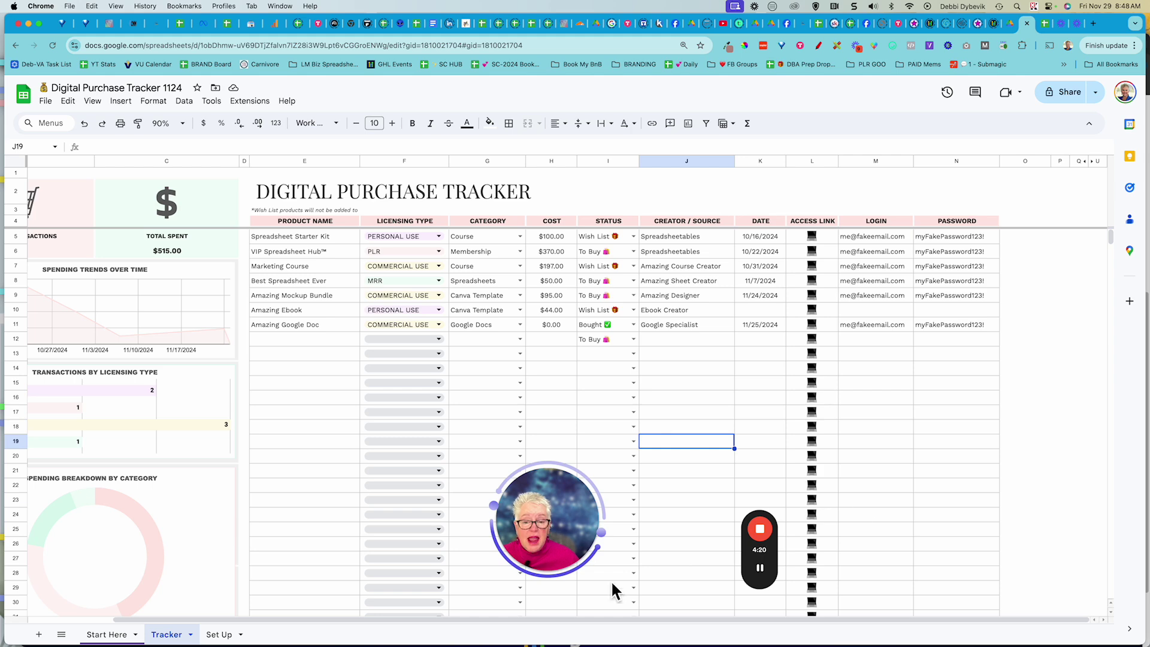
Examine the Tracker sheet's dashboard charts, from spending trends through category breakdown and free vs paid to status by product
{"action": "left_click_drag", "start_coordinate": [636, 619], "coordinate": [496, 623]}
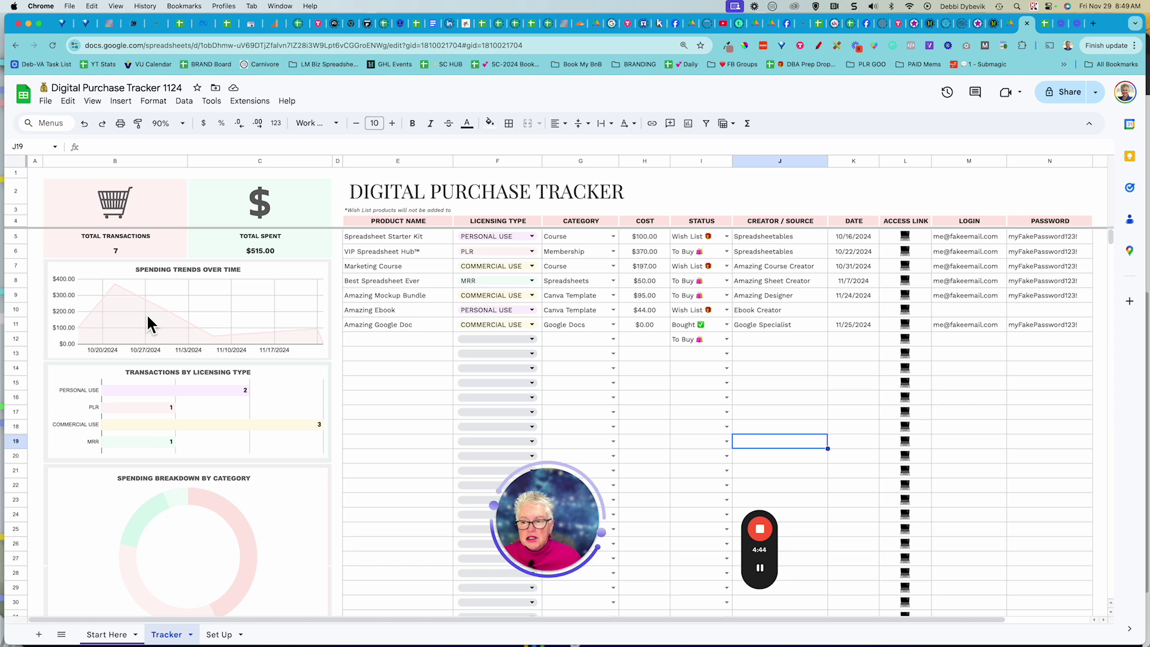
{"action": "scroll", "coordinate": [204, 424], "scroll_direction": "down", "scroll_amount": 3}
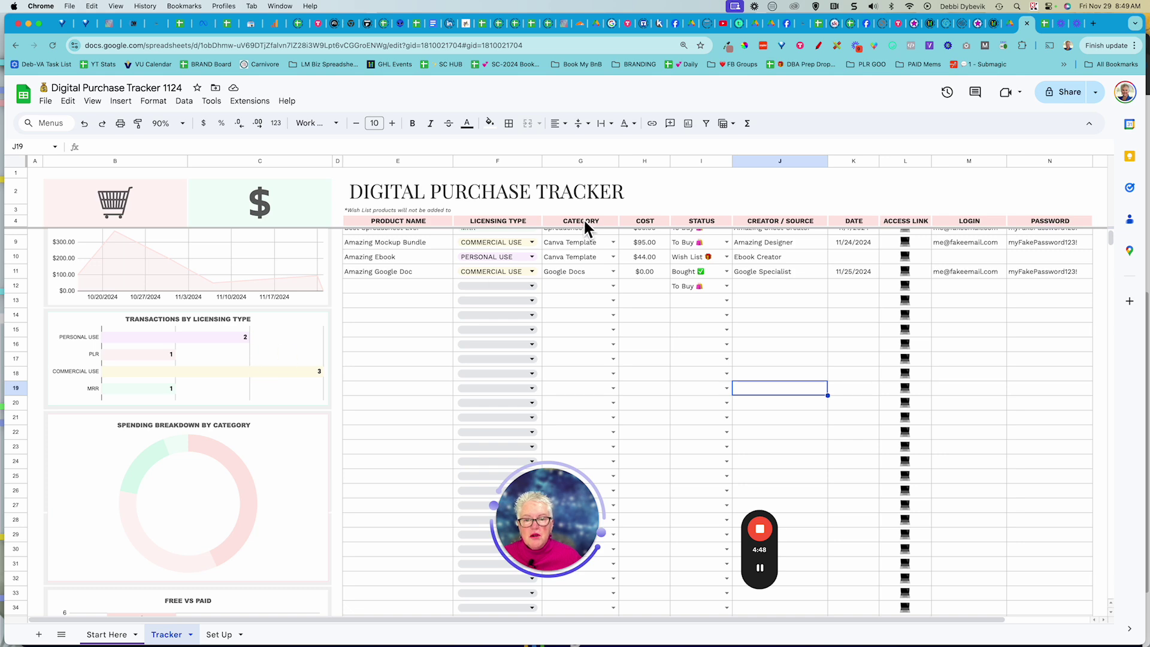
{"action": "scroll", "coordinate": [287, 425], "scroll_direction": "down", "scroll_amount": 5}
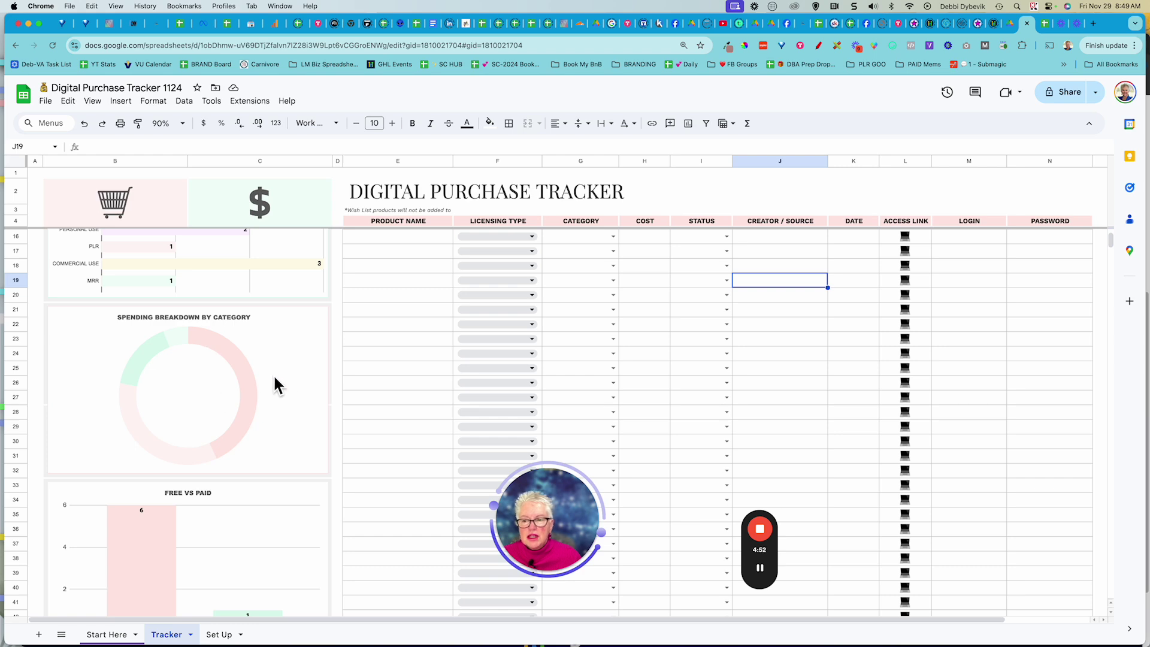
{"action": "scroll", "coordinate": [263, 397], "scroll_direction": "down", "scroll_amount": 10}
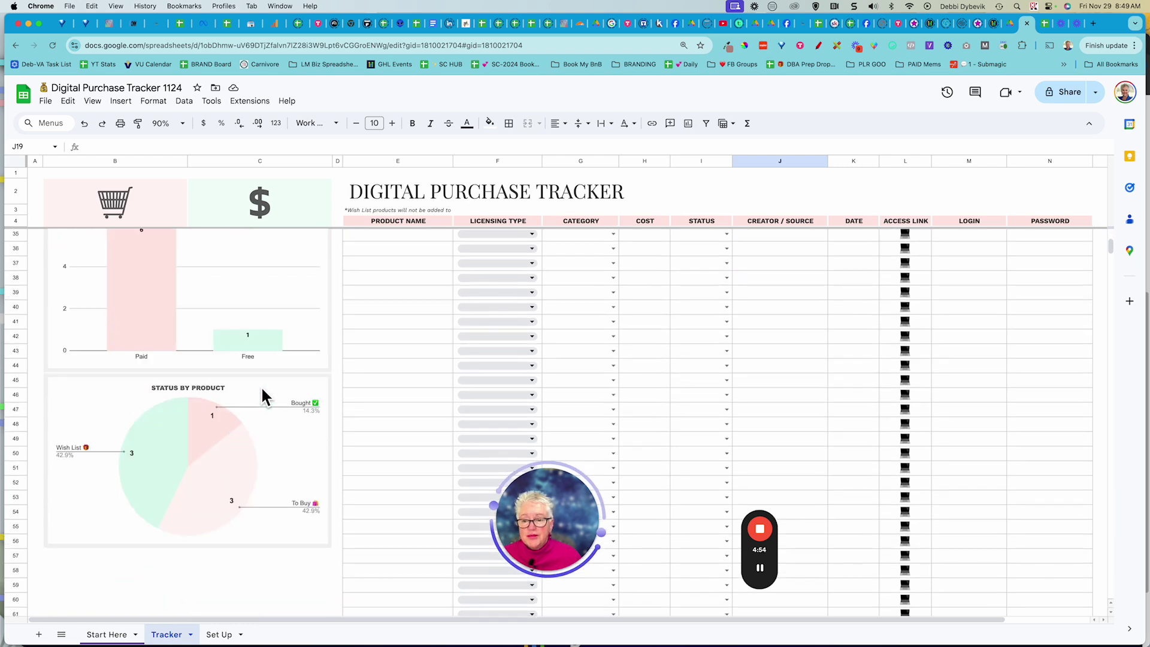
{"action": "scroll", "coordinate": [263, 396], "scroll_direction": "up", "scroll_amount": 15}
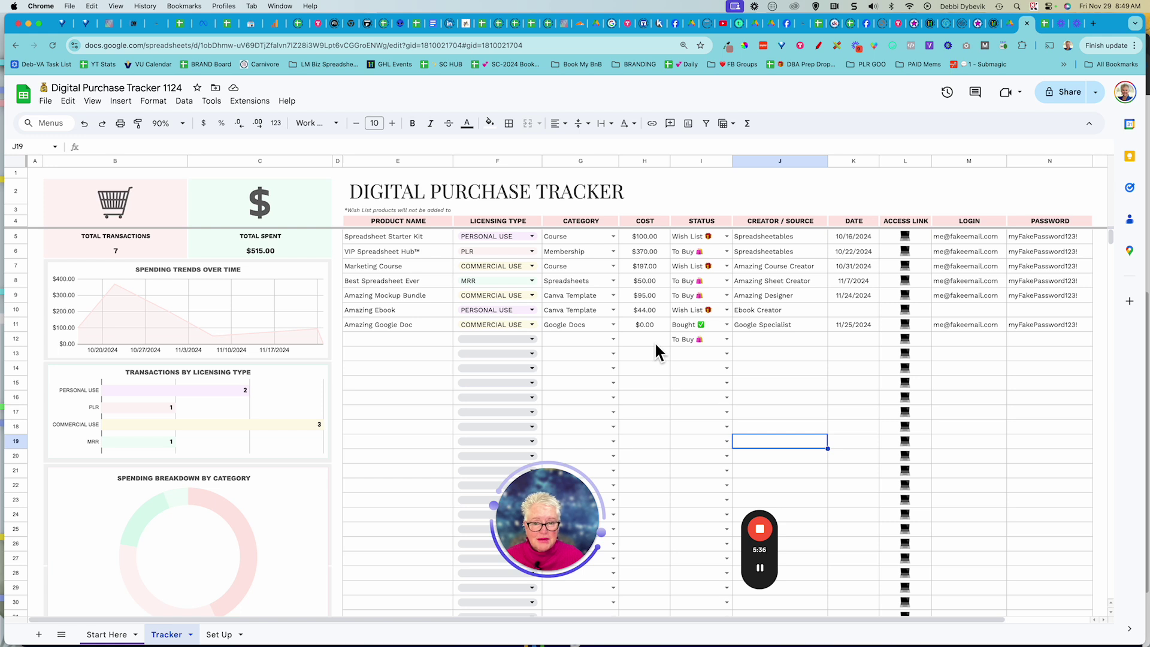
Review the tracker rows around the Amazing Google Doc entry, check the Set Up sheet again, and return to the Tracker sheet
{"action": "left_click", "coordinate": [439, 329]}
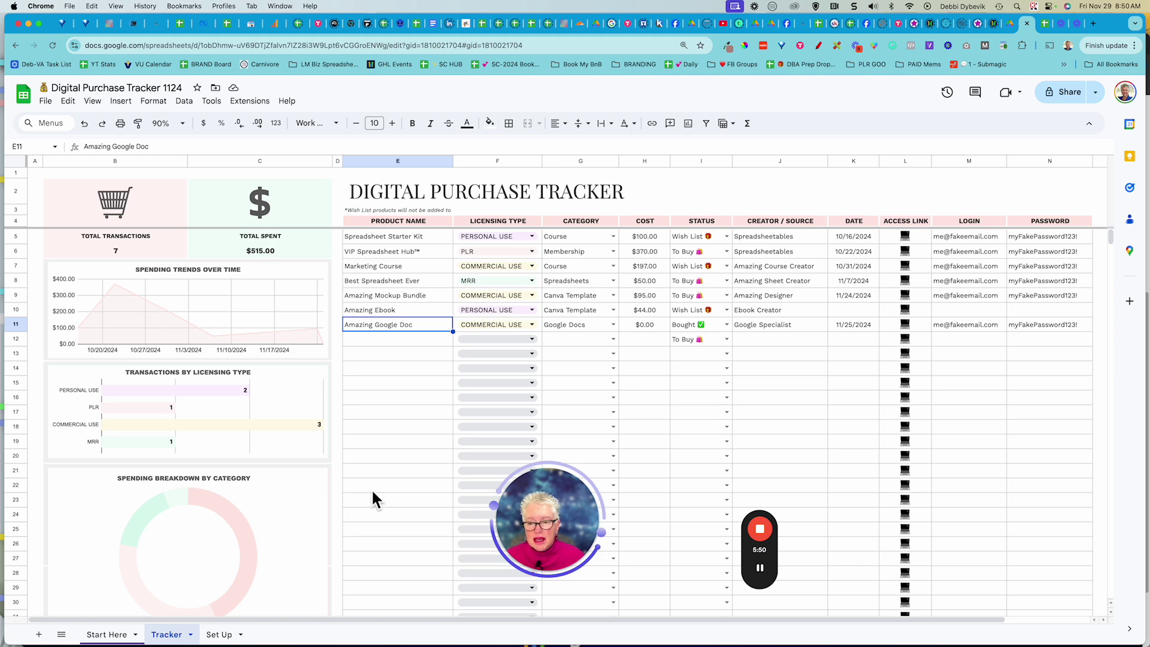
{"action": "scroll", "coordinate": [372, 489], "scroll_direction": "down", "scroll_amount": 5}
{"action": "scroll", "coordinate": [372, 492], "scroll_direction": "up", "scroll_amount": 5}
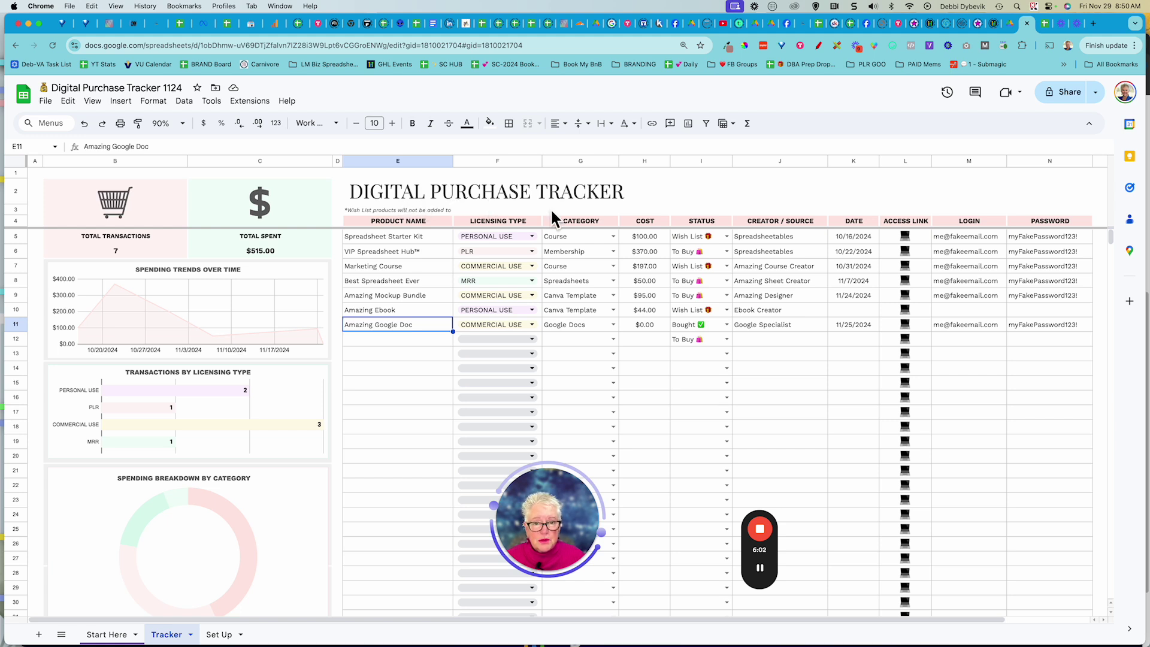
{"action": "left_click", "coordinate": [219, 635]}
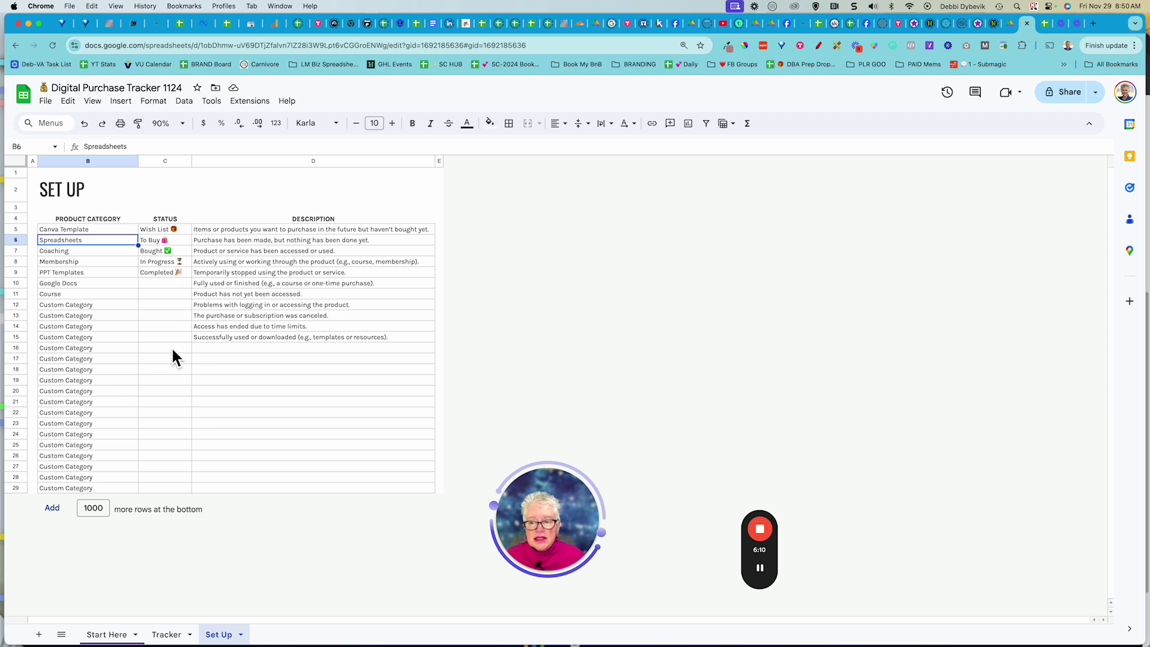
{"action": "left_click", "coordinate": [166, 635]}
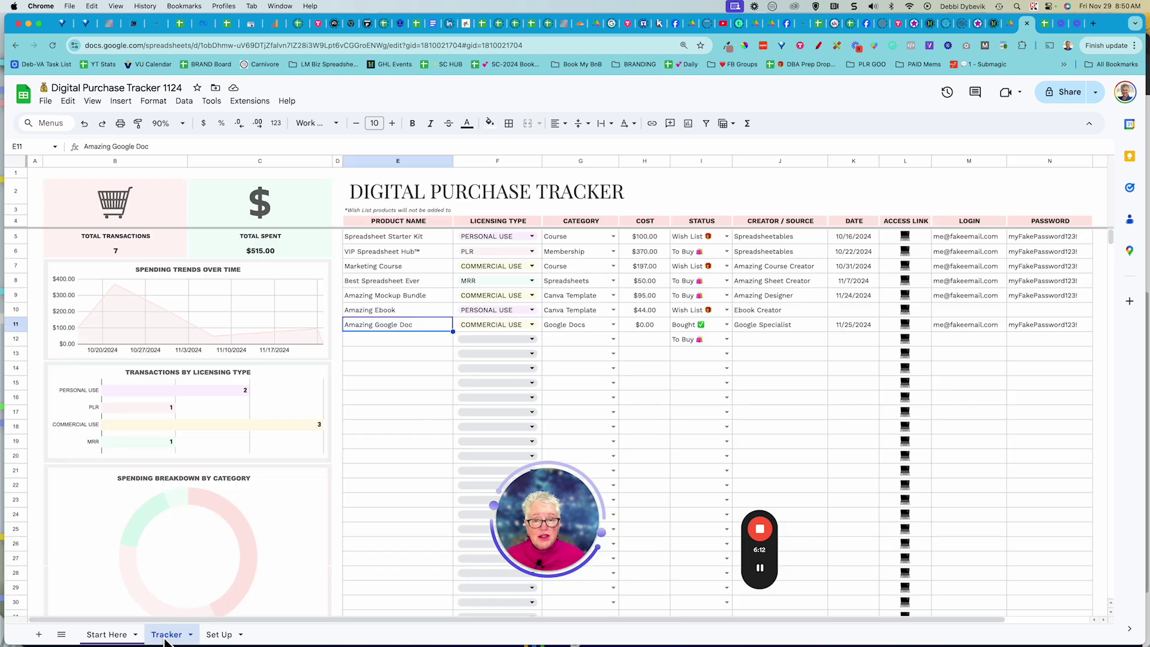